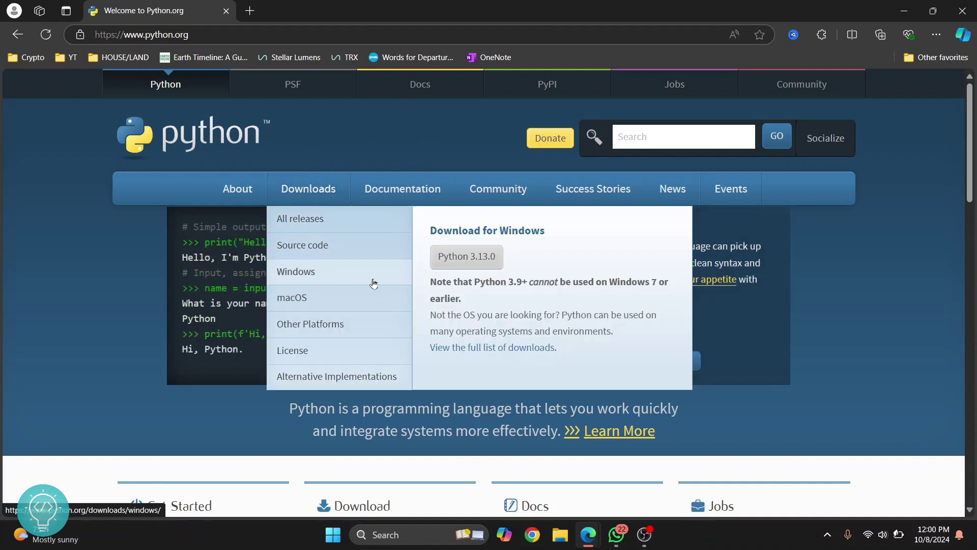
Download python-3.13.0-amd64.exe from the Download for Windows button on python.org.
{"action": "left_click", "coordinate": [473, 259]}
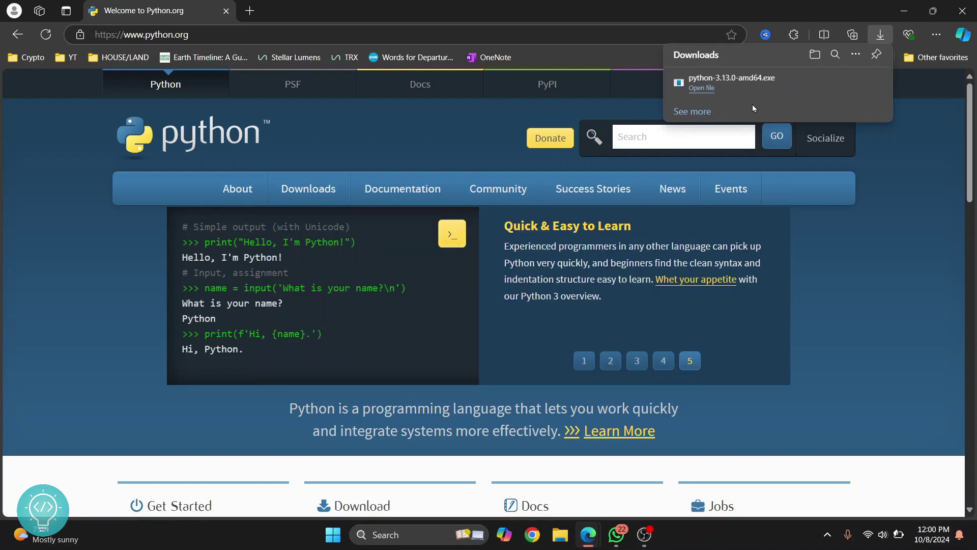
Run the downloaded installer with Add python.exe to PATH ticked, using Install Now.
{"action": "left_click", "coordinate": [701, 89]}
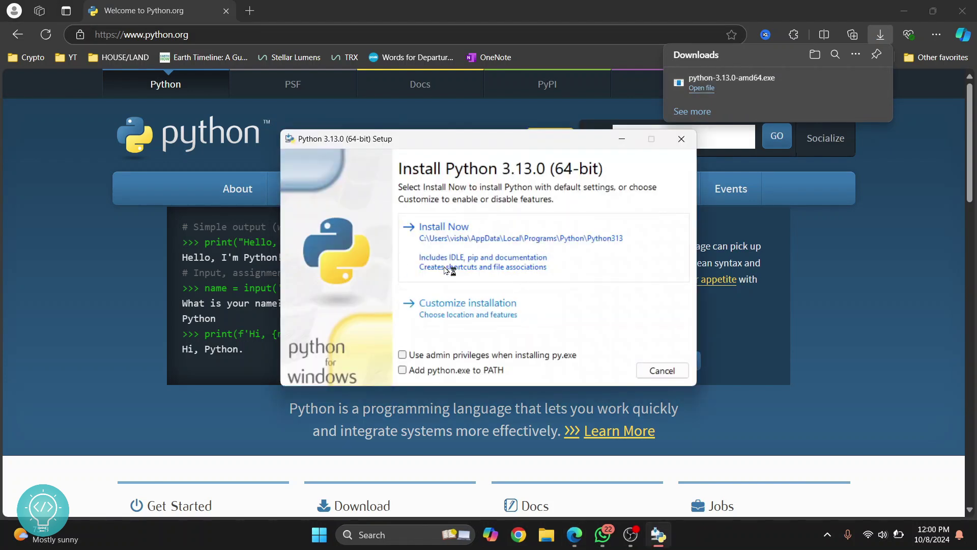
{"action": "left_click", "coordinate": [430, 374]}
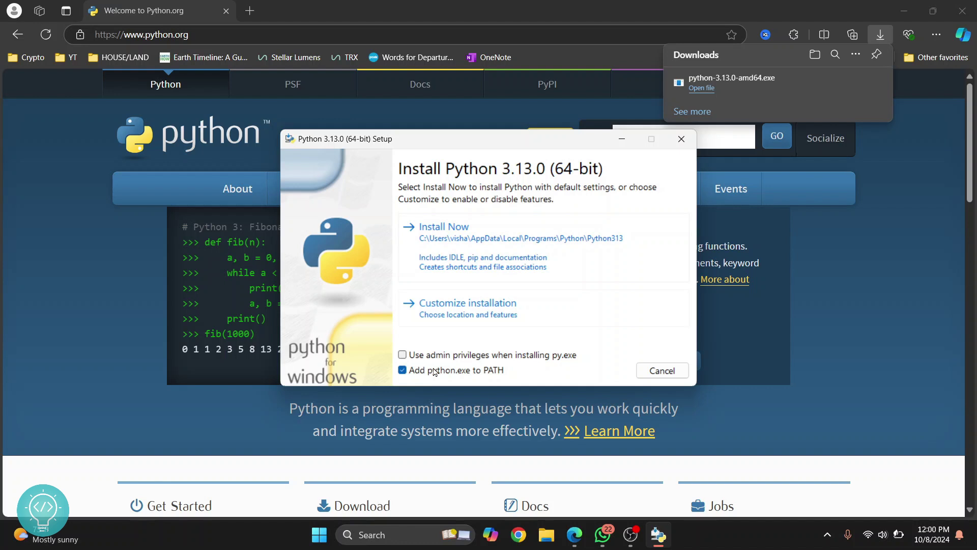
{"action": "left_click", "coordinate": [459, 246]}
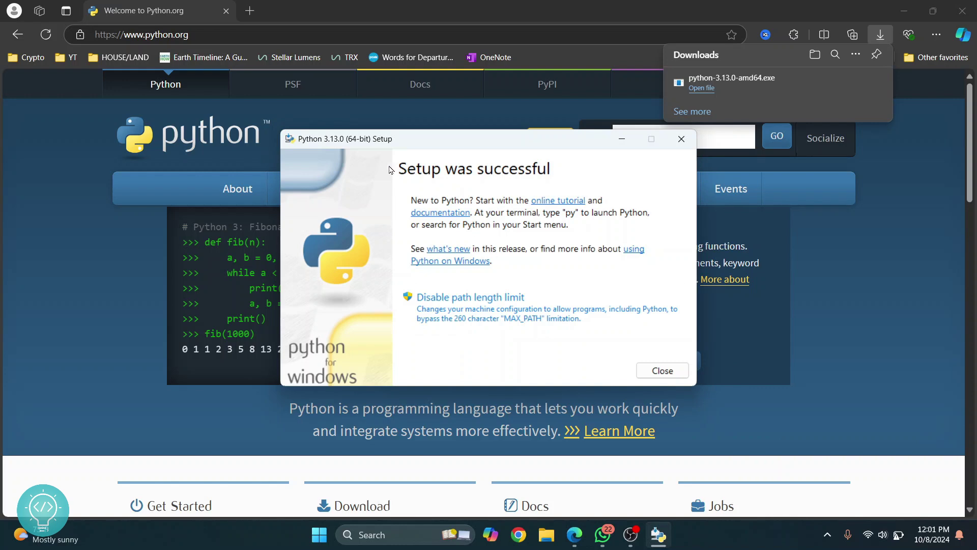
Close the successful setup, show the desktop and search Windows for cmd.
{"action": "left_click", "coordinate": [662, 370]}
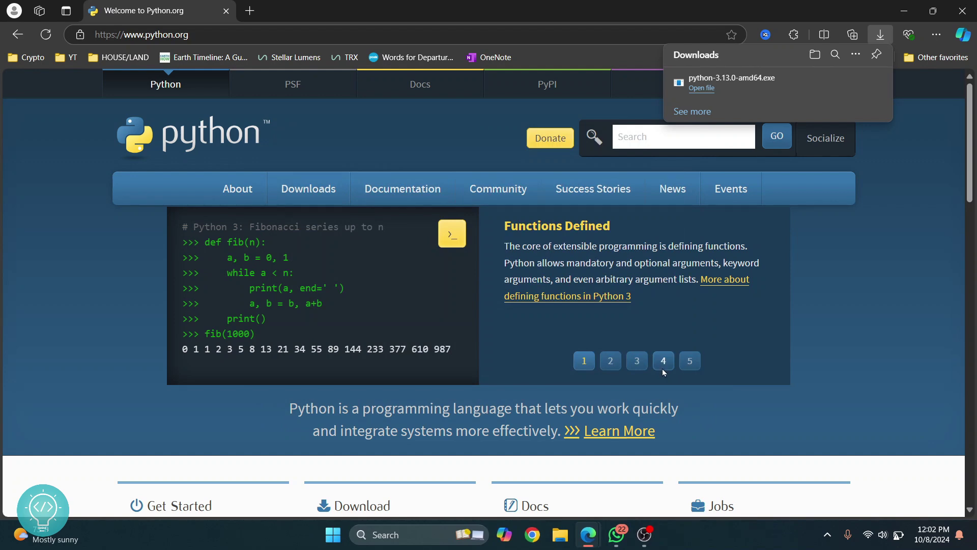
{"action": "key", "text": "super+d"}
{"action": "key", "text": "super"}
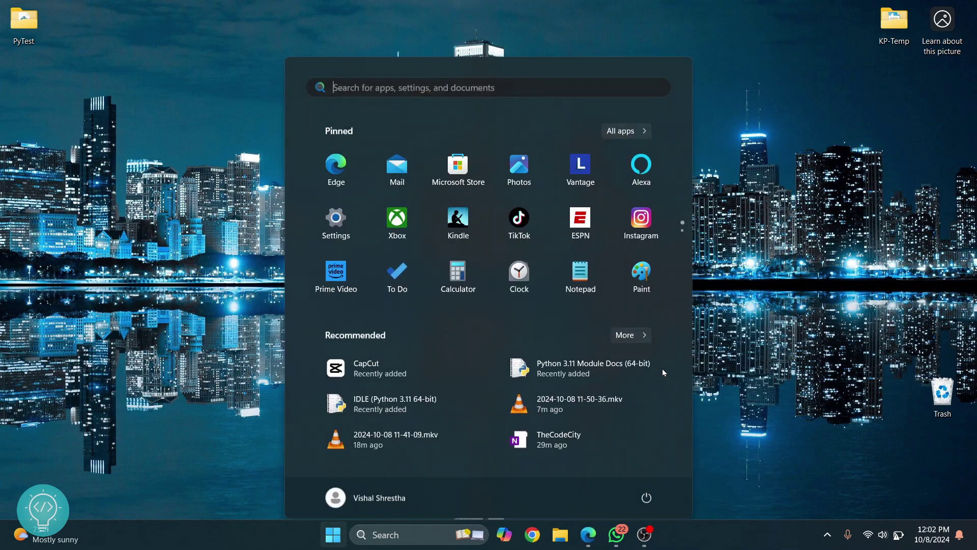
{"action": "type", "text": "cmd"}
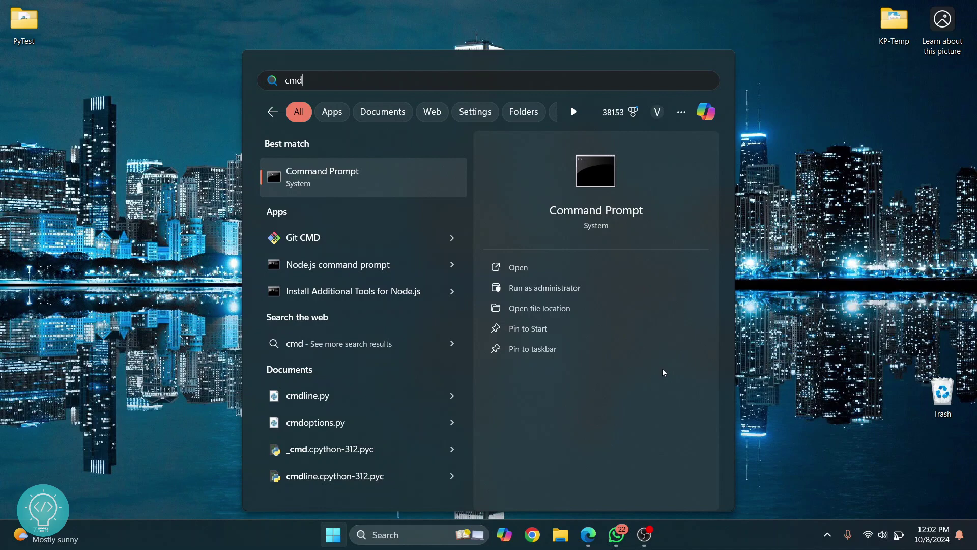
Launch Command Prompt and confirm python --version reports Python 3.13.0.
{"action": "key", "text": "Return"}
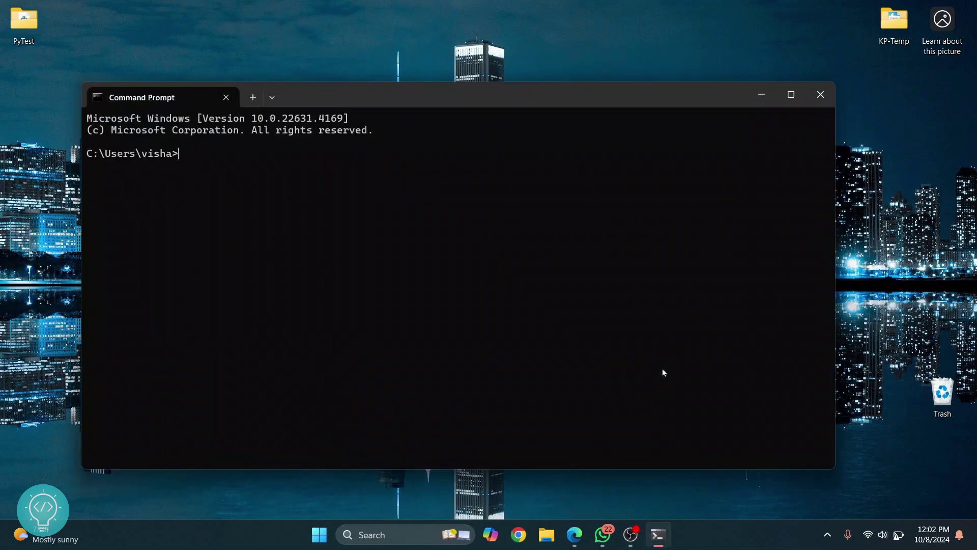
{"action": "type", "text": "python "}
{"action": "type", "text": "--version"}
{"action": "key", "text": "Return"}
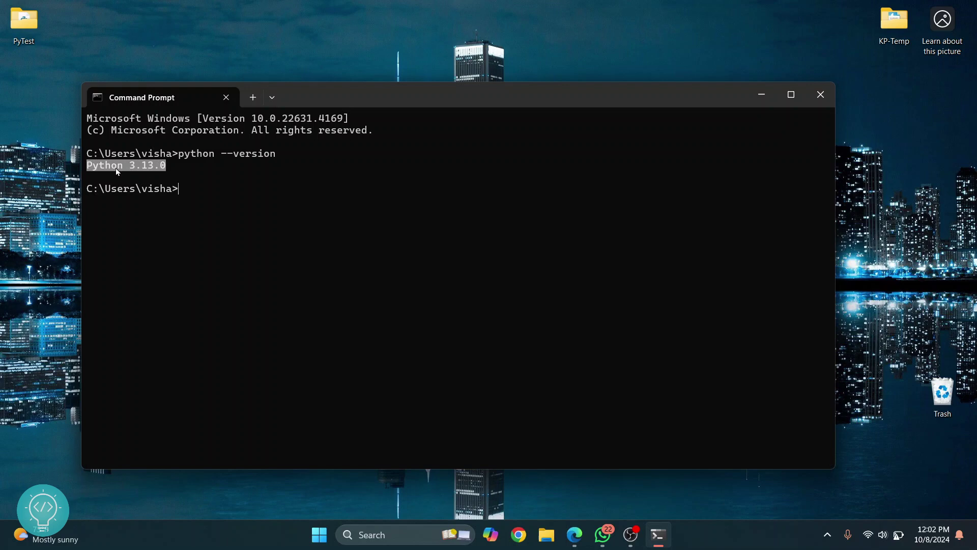
{"action": "left_click", "coordinate": [184, 191]}
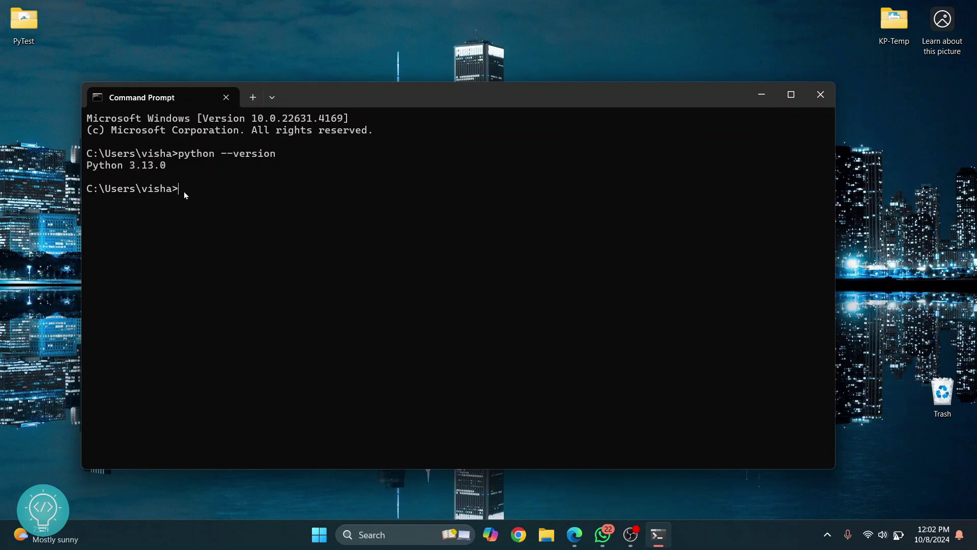
{"action": "type", "text": "python"}
Start python, set a = 10 and b = 20, and print(a+b) to show 30.
{"action": "key", "text": "Return"}
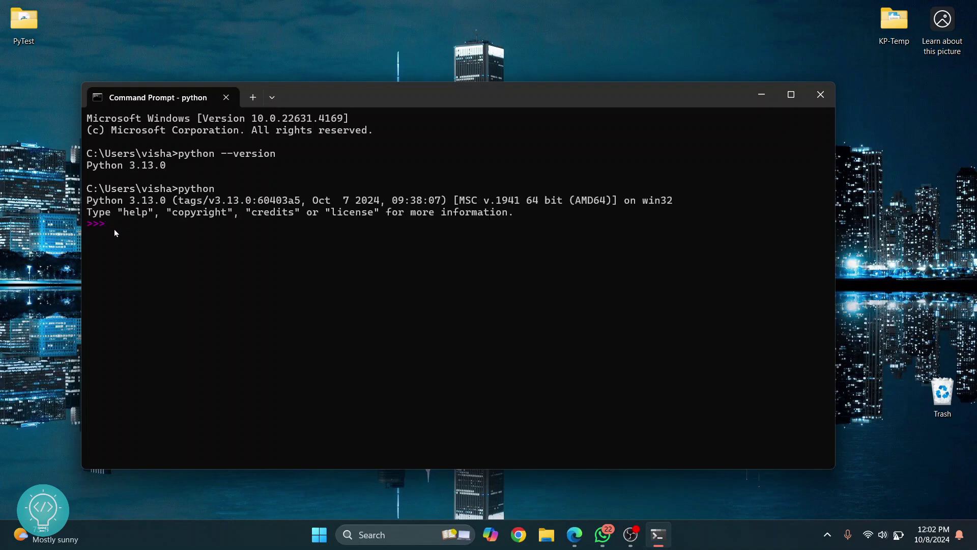
{"action": "type", "text": "a "}
{"action": "type", "text": "= 10"}
{"action": "key", "text": "Return"}
{"action": "type", "text": "b ="}
{"action": "type", "text": " 20"}
{"action": "key", "text": "Return"}
{"action": "type", "text": "print()"}
{"action": "key", "text": "Left"}
{"action": "type", "text": "a+b"}
{"action": "key", "text": "Return"}
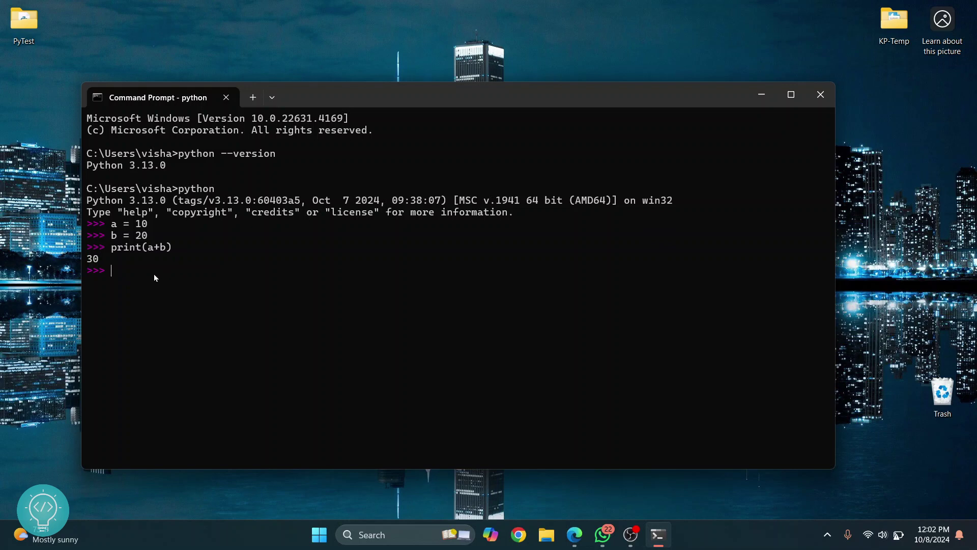
{"action": "type", "text": "e"}
{"action": "type", "text": "xit()"}
Leave Python with exit(), then close Command Prompt with the exit command.
{"action": "key", "text": "Return"}
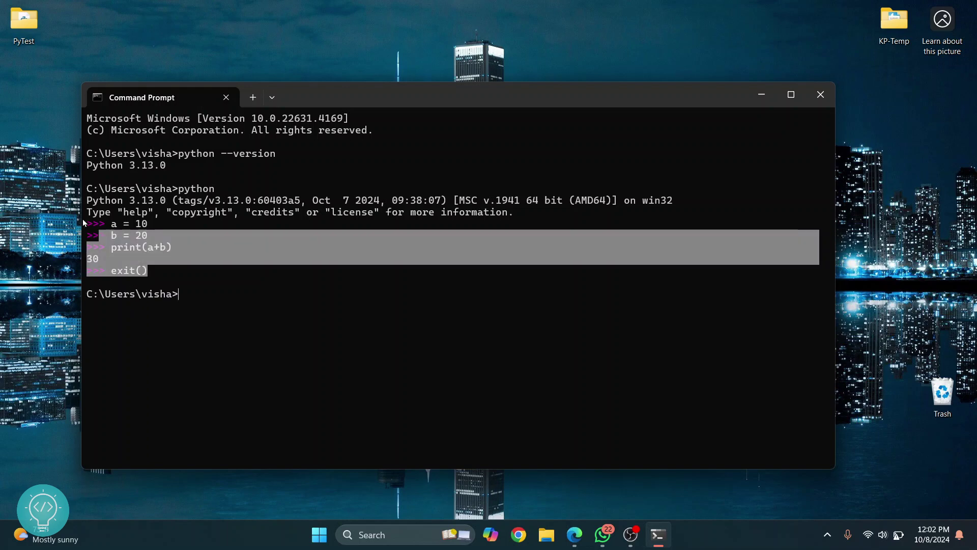
{"action": "left_click_drag", "start_coordinate": [145, 273], "coordinate": [76, 205]}
{"action": "left_click", "coordinate": [197, 307]}
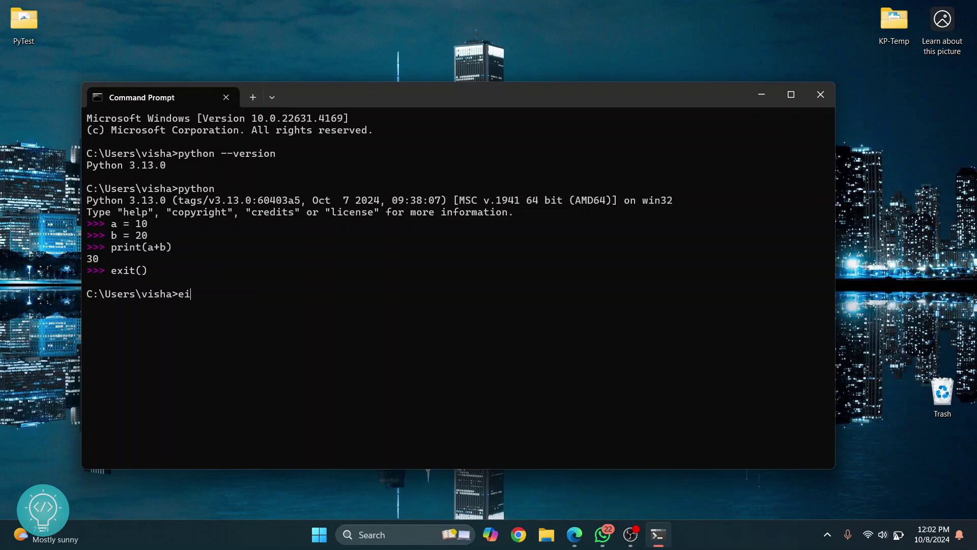
{"action": "type", "text": "eixt"}
{"action": "key", "text": "Return"}
{"action": "type", "text": "exit"}
{"action": "key", "text": "Return"}
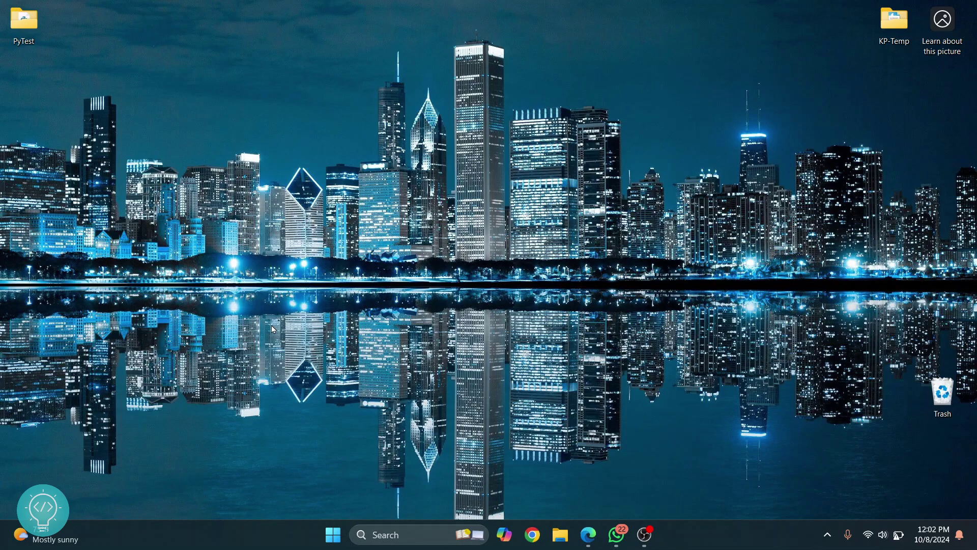